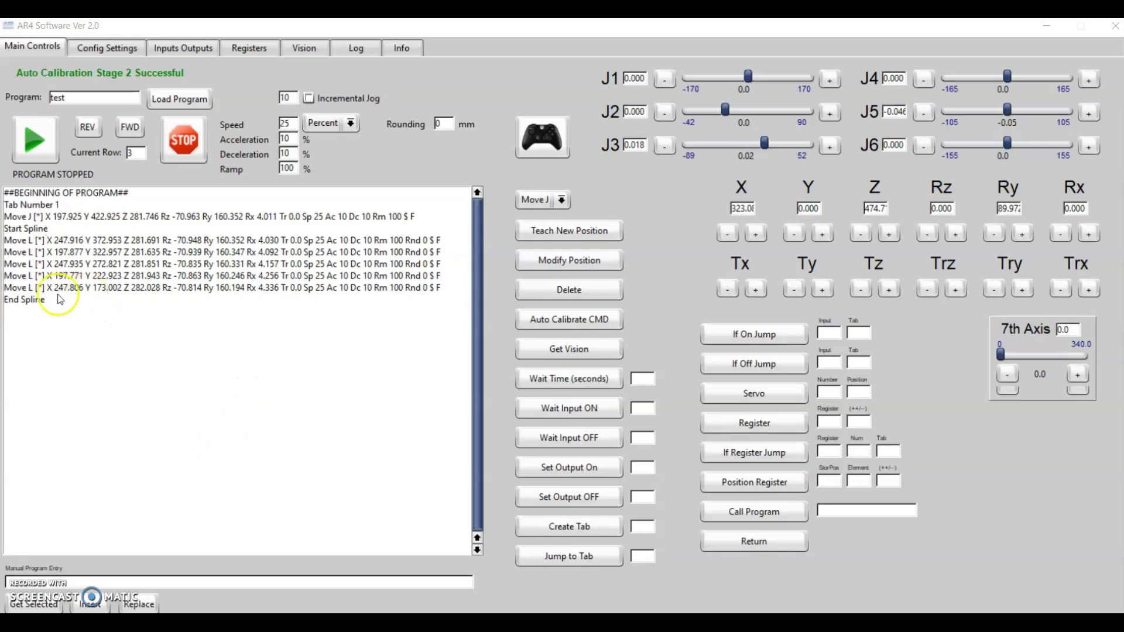
- Step through the existing test program's Start Spline, Move L and End Spline lines
left_click(25, 230)
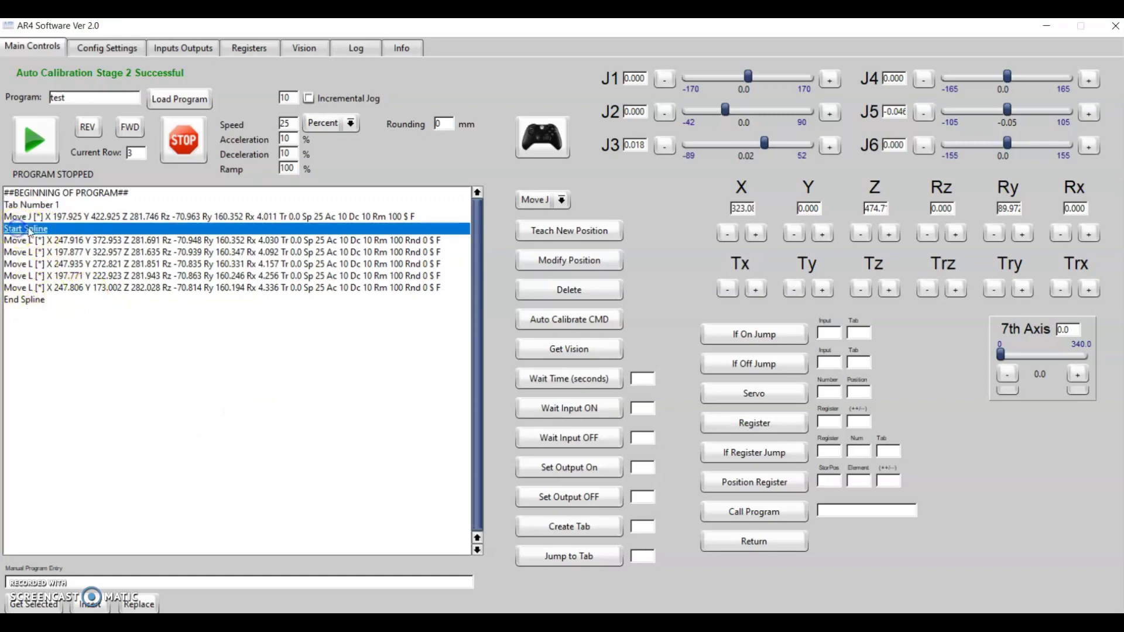
left_click(24, 300)
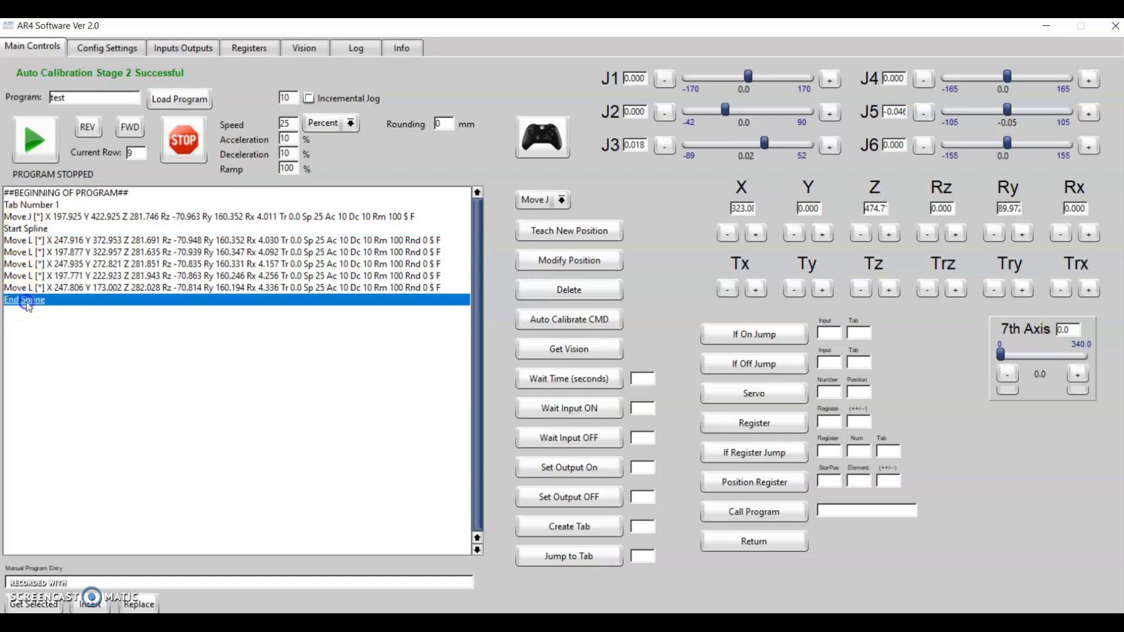
left_click(35, 242)
left_click(36, 254)
left_click(36, 265)
left_click(36, 276)
left_click(34, 287)
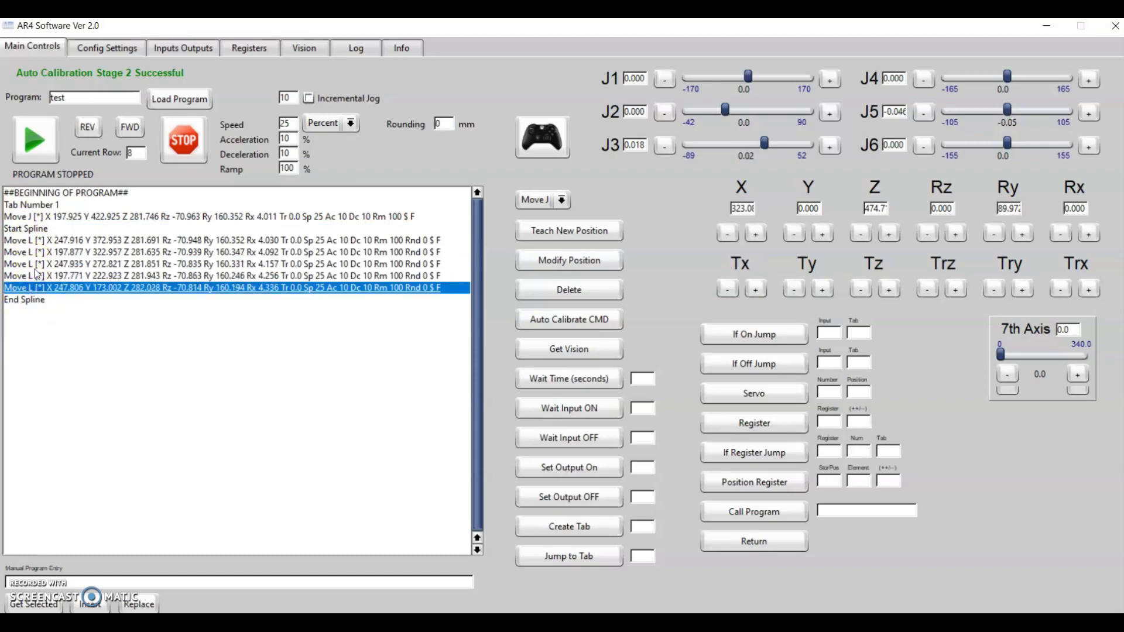
left_click(33, 229)
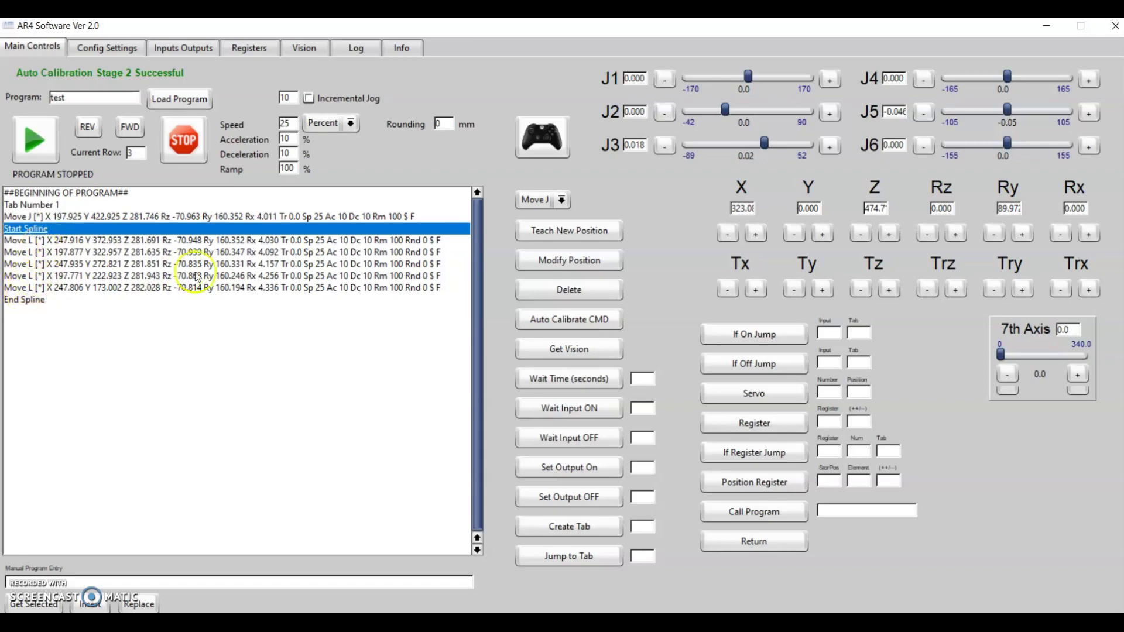
left_click(82, 241)
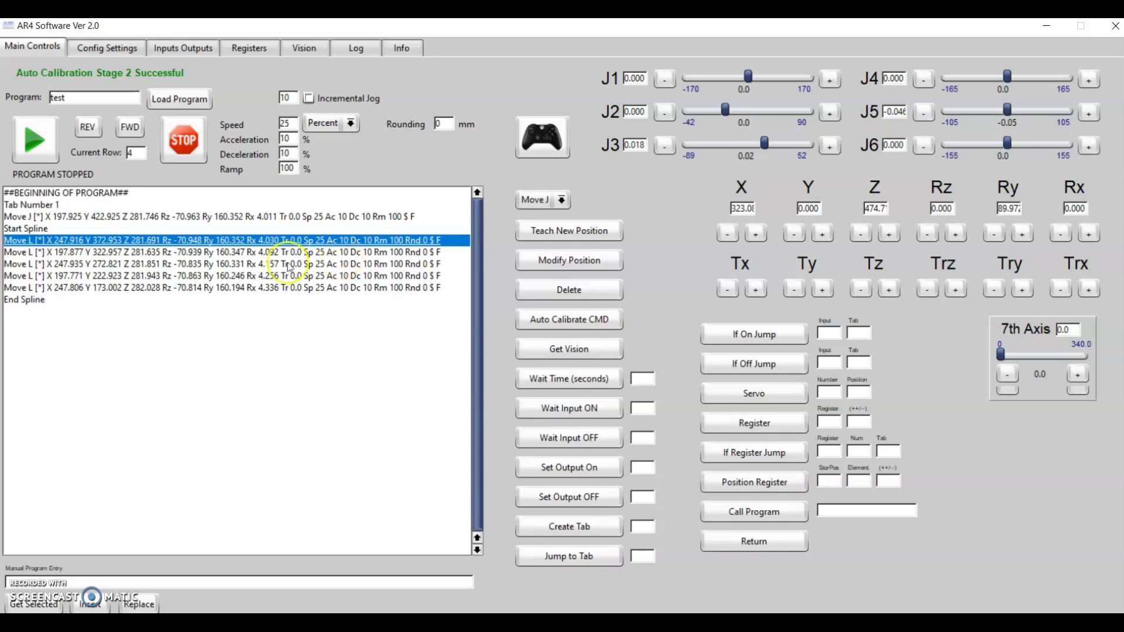
left_click(24, 229)
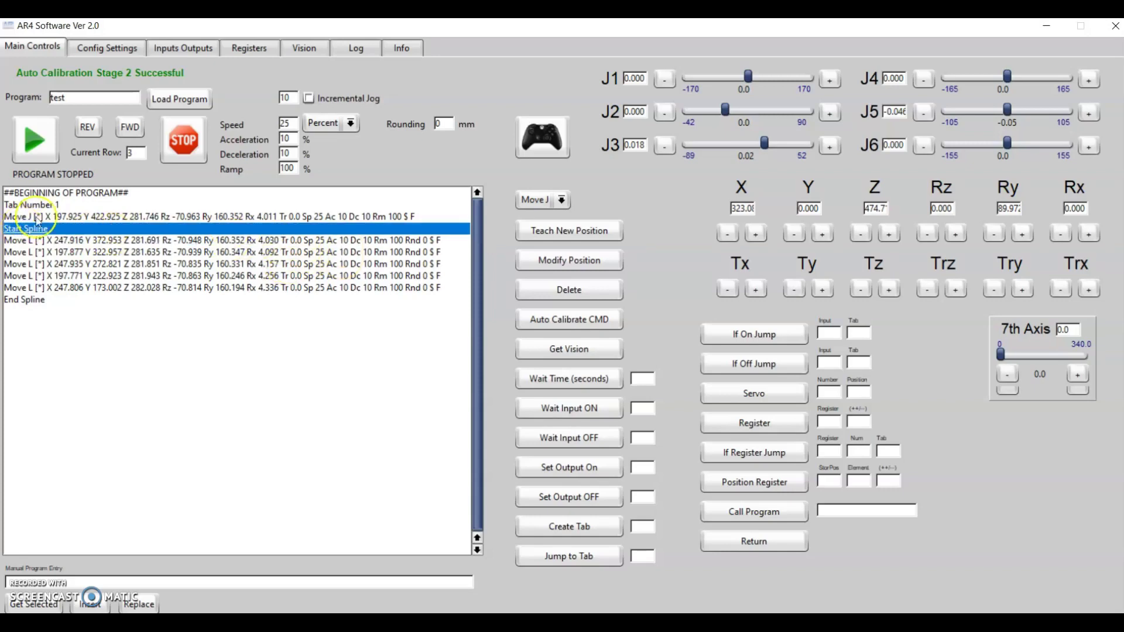
- Load a new empty program 'test2' and insert a Start Spline line after Tab Number 1
left_click(77, 99)
type("2")
left_click(181, 100)
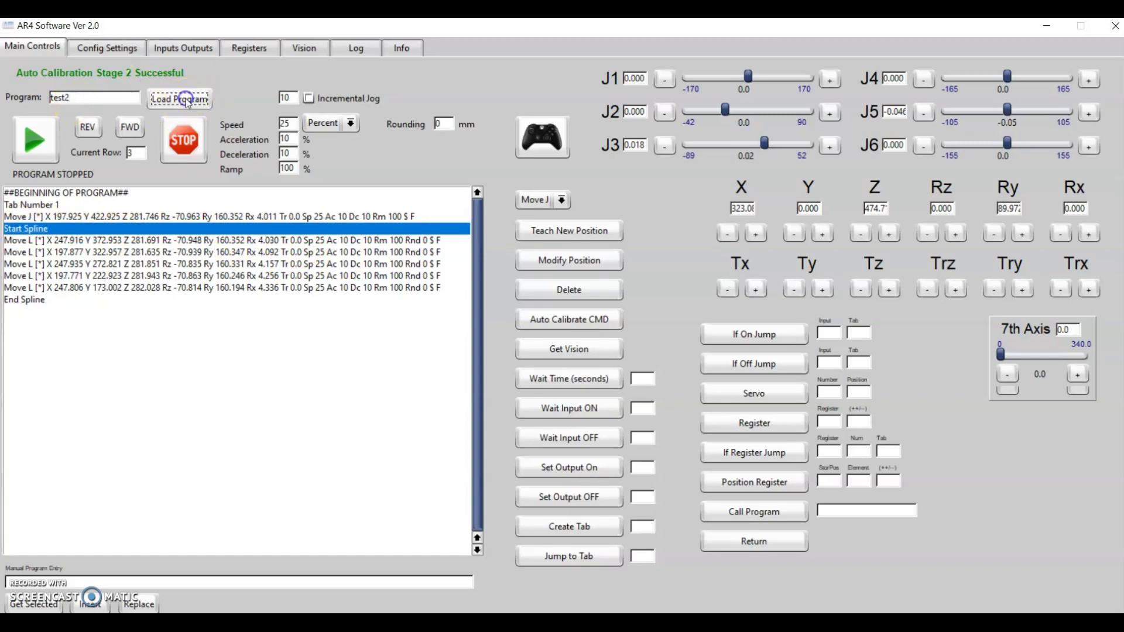
left_click(44, 206)
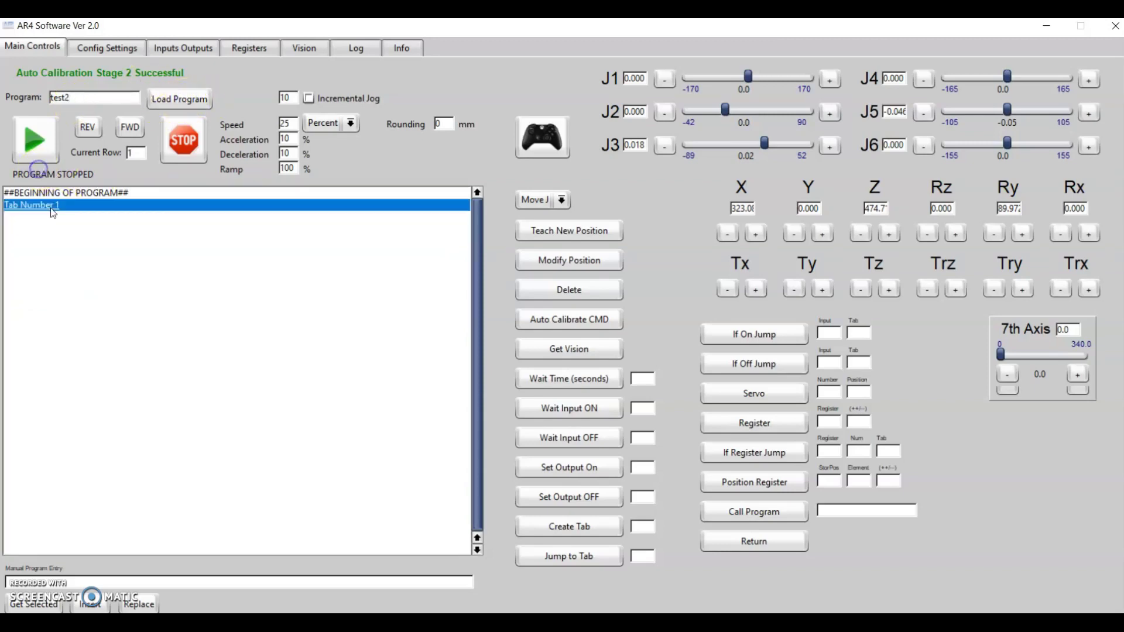
left_click(562, 201)
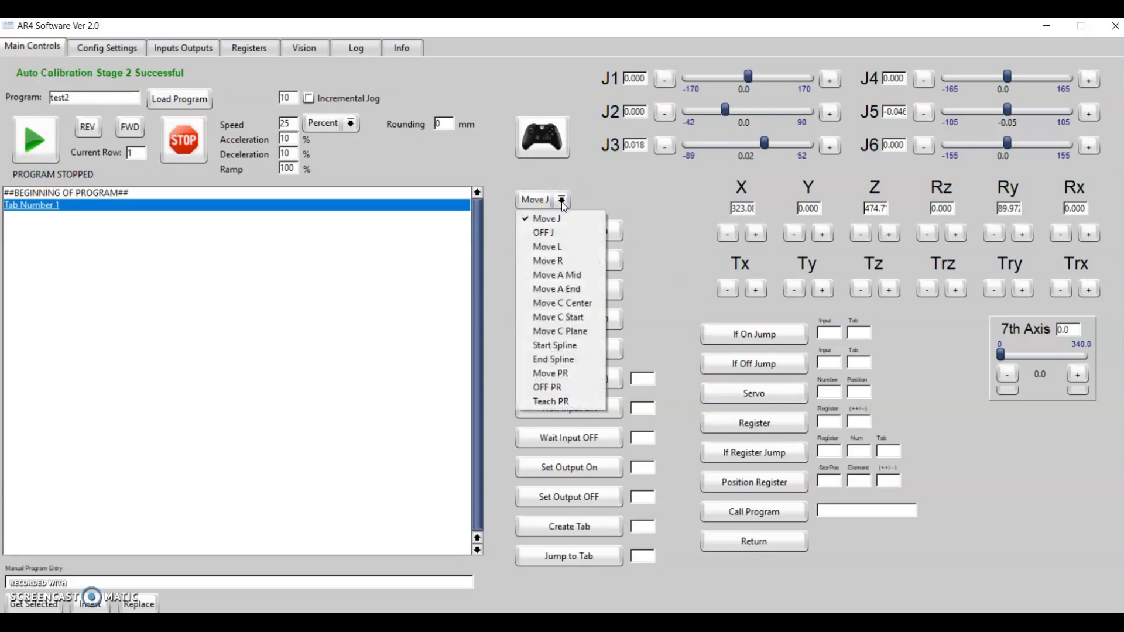
left_click(557, 346)
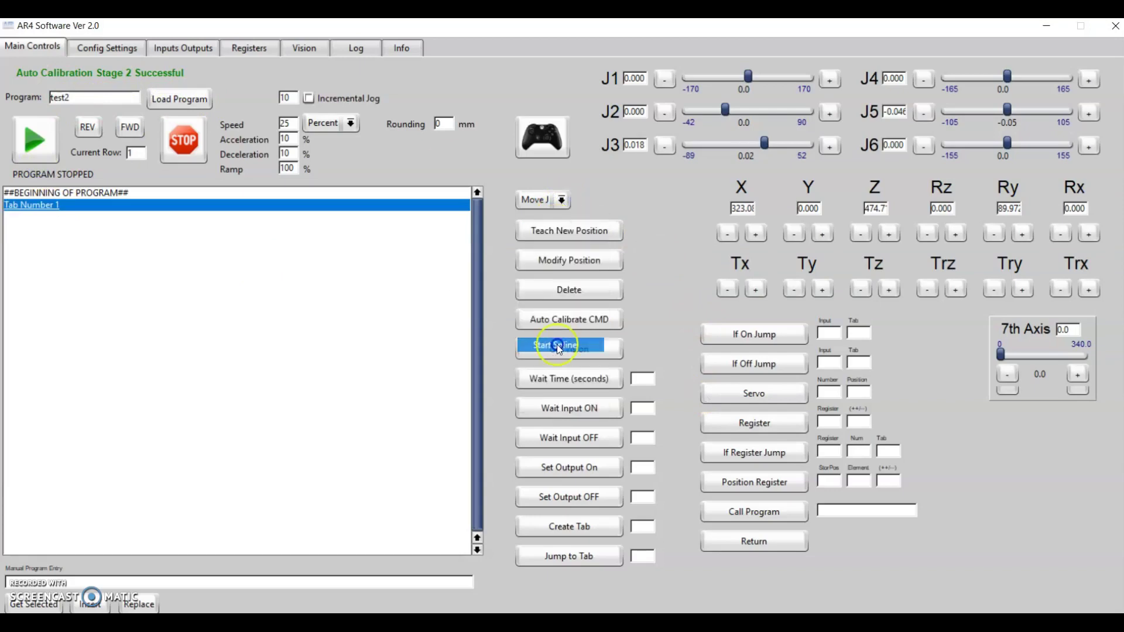
left_click(567, 232)
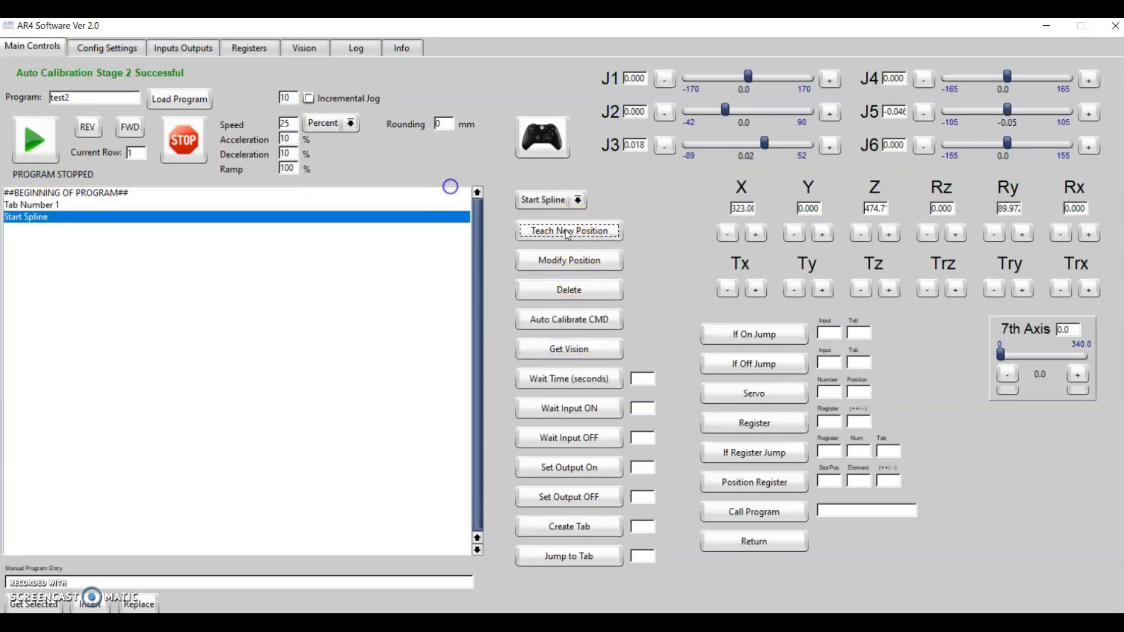
- Teach a first Move L point at the current position and select its rounding value
left_click(577, 200)
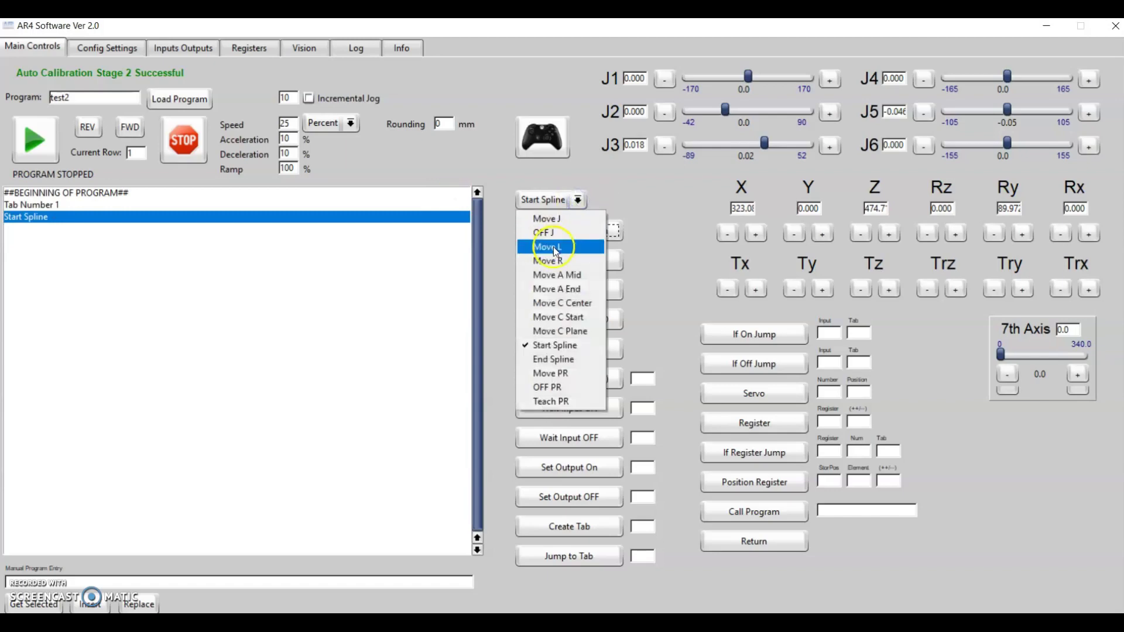
left_click(553, 247)
left_click(571, 234)
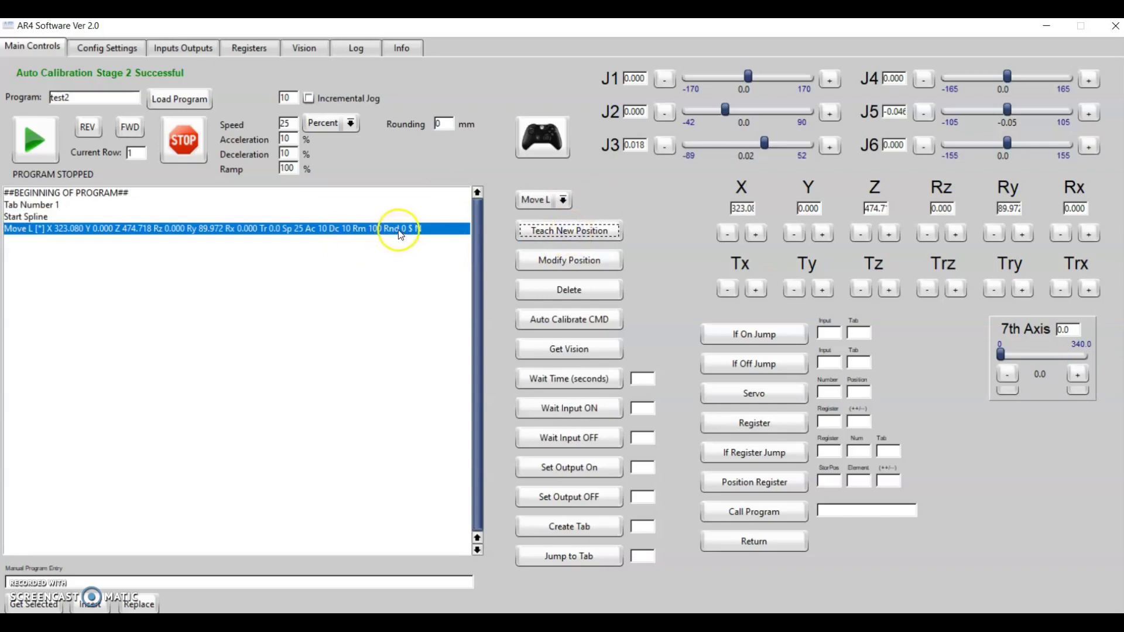
double_click(452, 130)
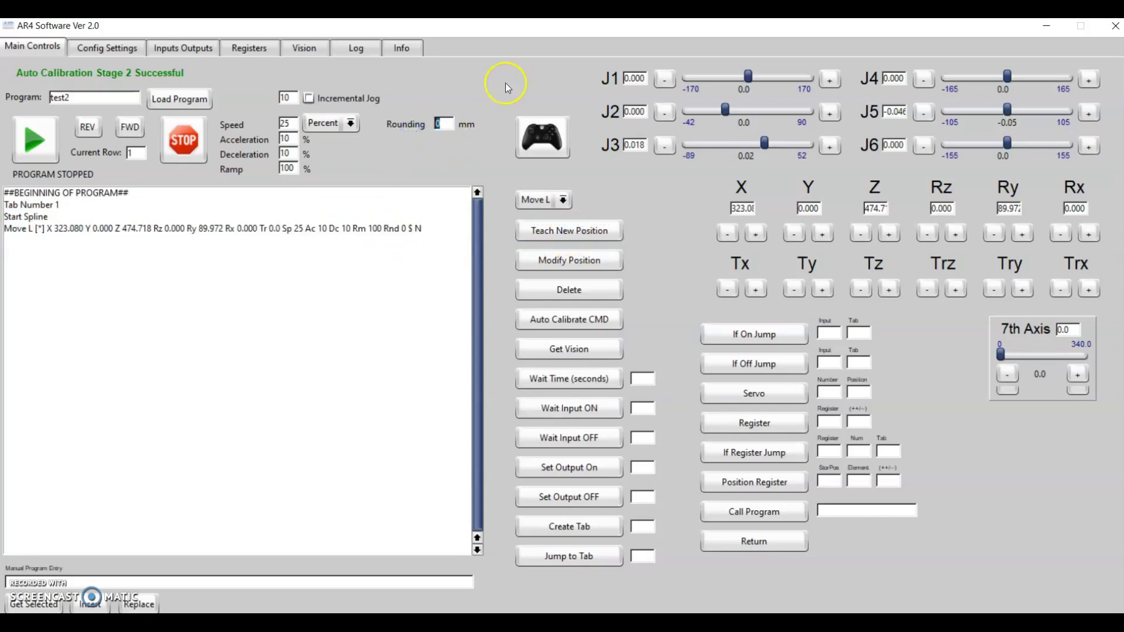
- Set rounding to 10 and teach three more Move L points after the first one
type("10")
left_click(376, 233)
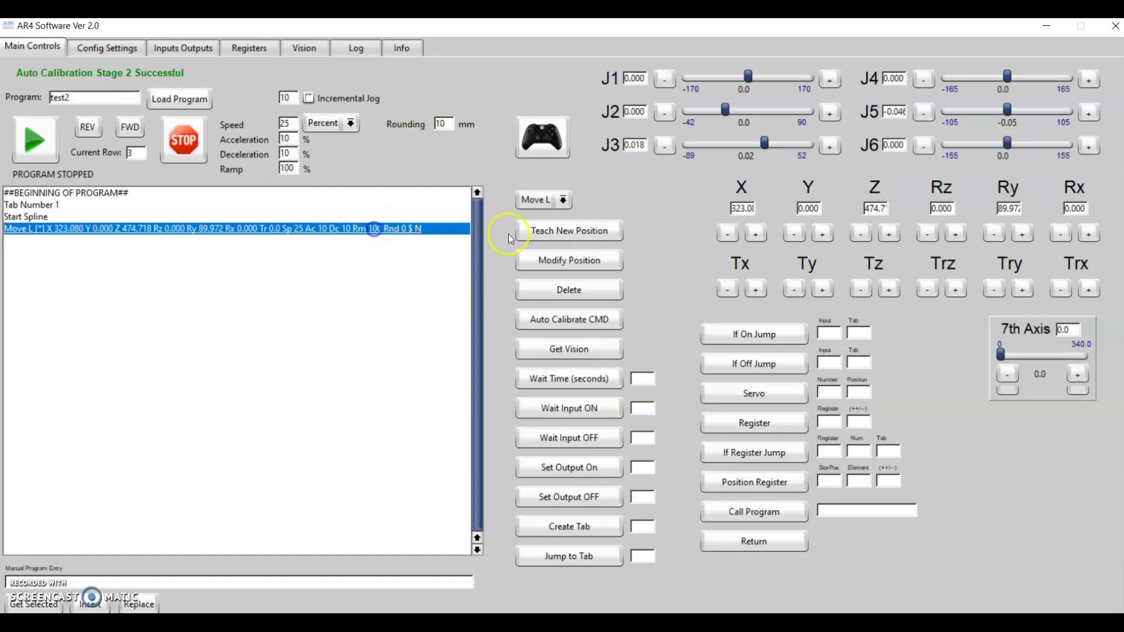
left_click(579, 231)
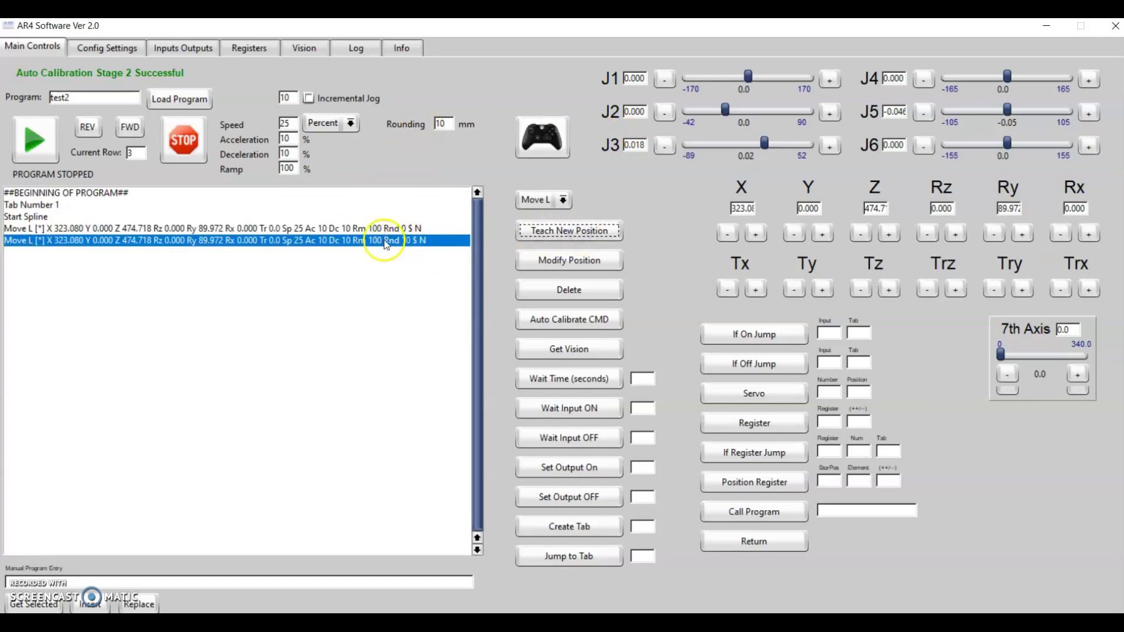
left_click(552, 230)
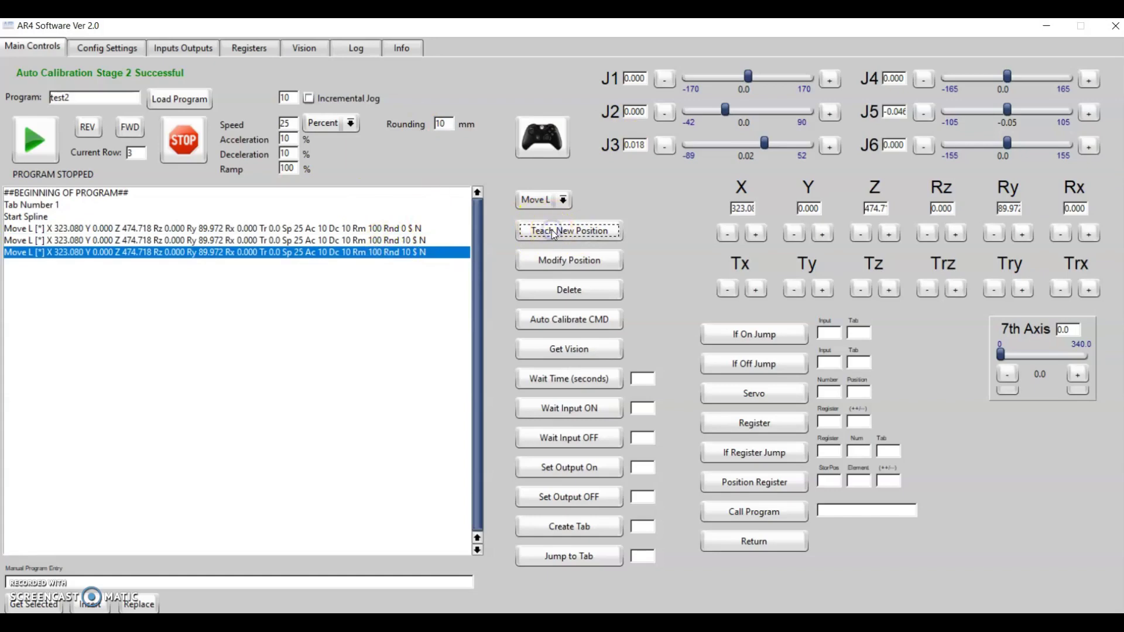
left_click(552, 230)
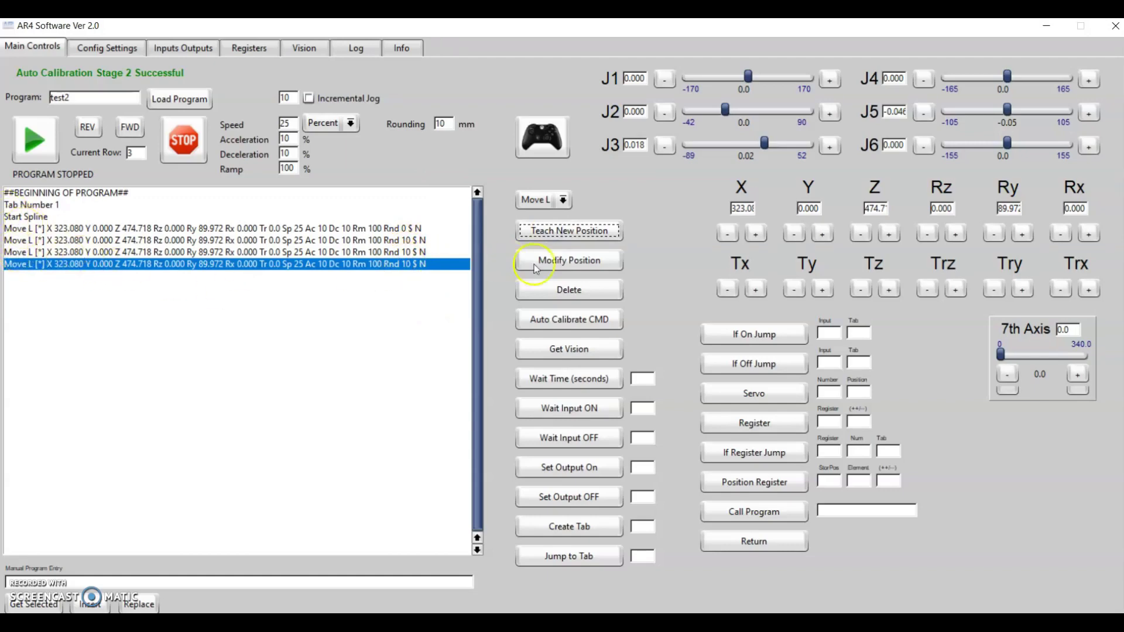
- Close the test2 spline with an End Spline line after the last Move L
left_click(563, 200)
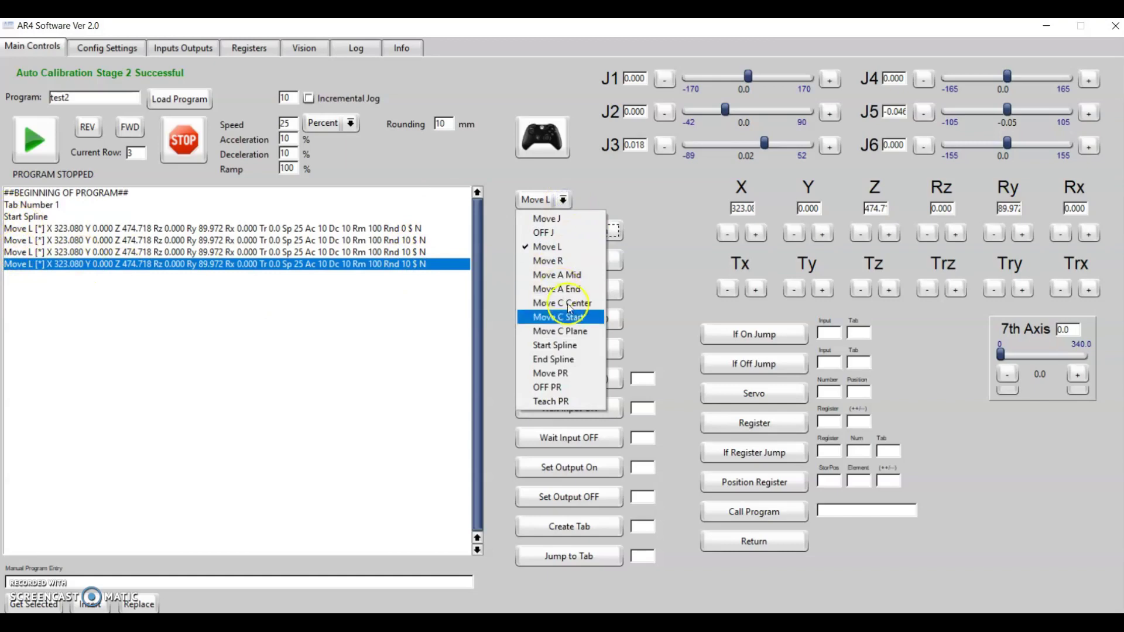
left_click(553, 358)
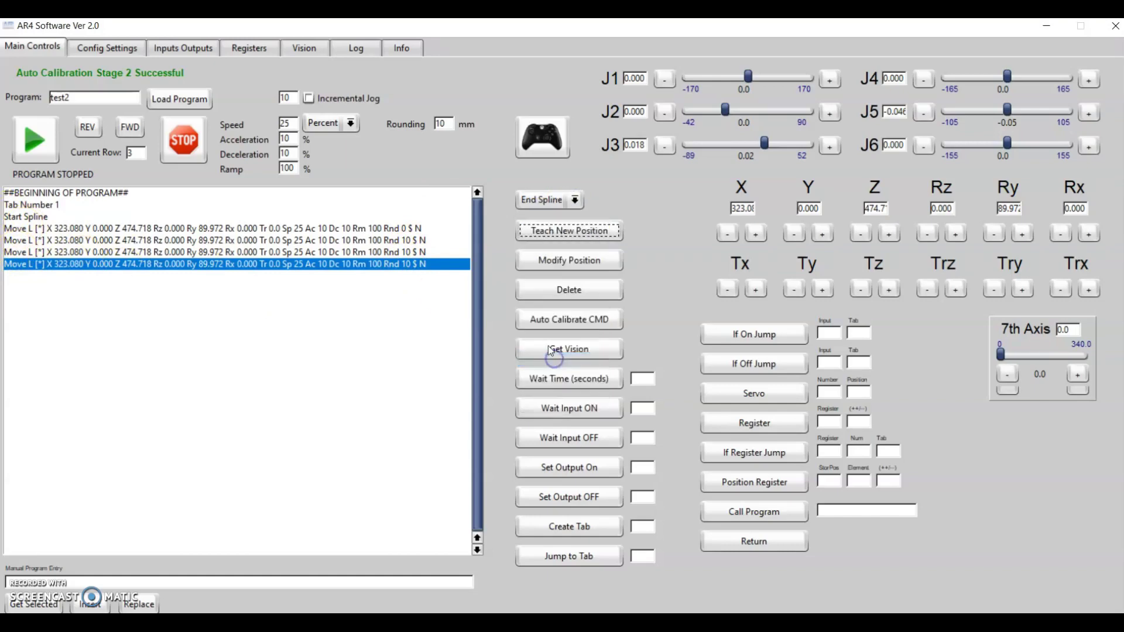
left_click(542, 230)
left_click(45, 276)
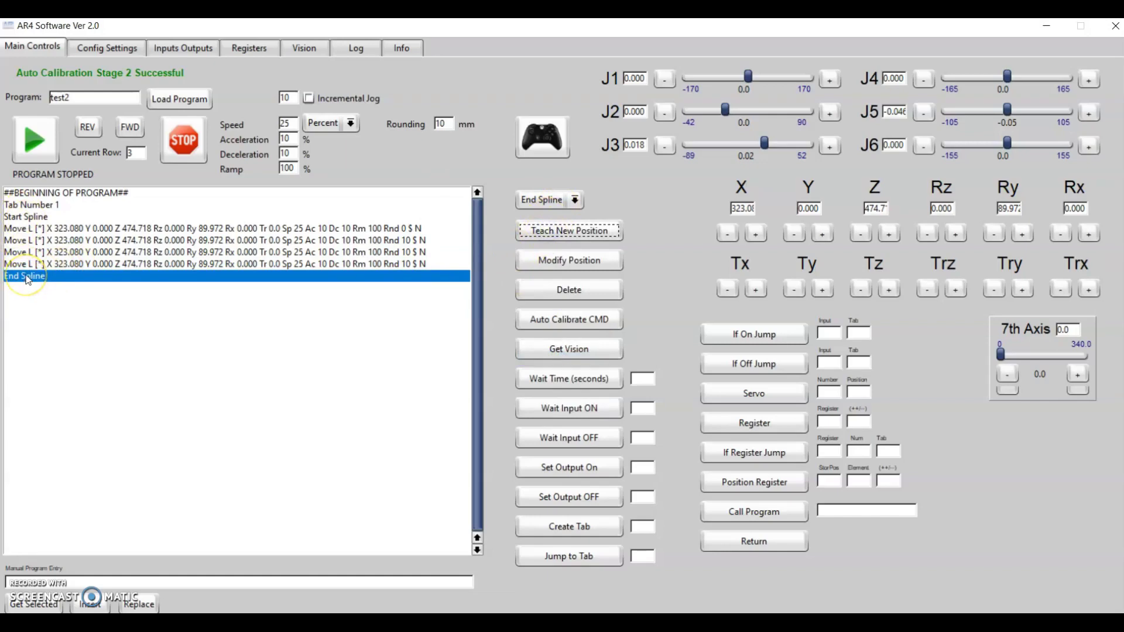
- Change the program name back to 'test' and reload it
left_click(98, 97)
left_click_drag(98, 98, 45, 99)
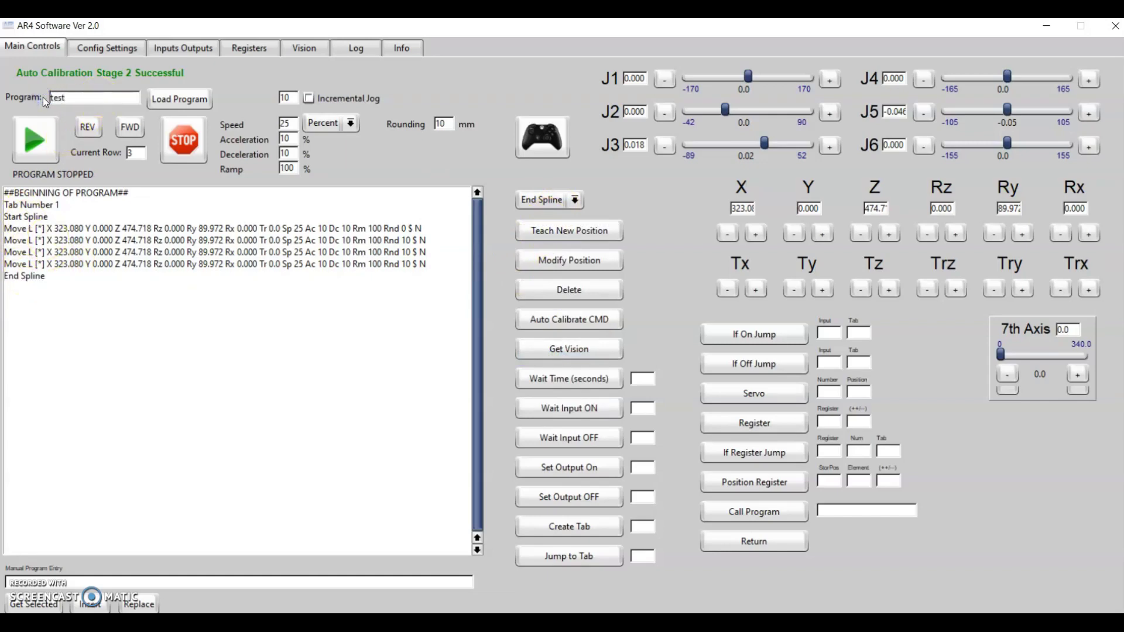
left_click(180, 101)
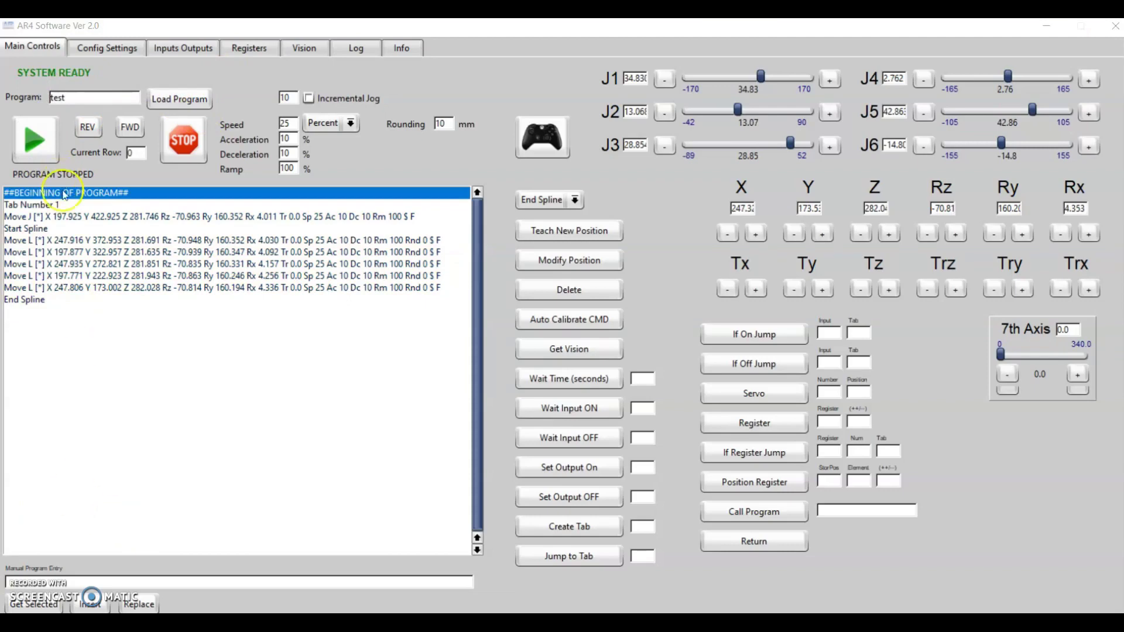
- Run the test program from the Move J row with all spline points at Rnd 0
left_click(69, 218)
left_click(42, 221)
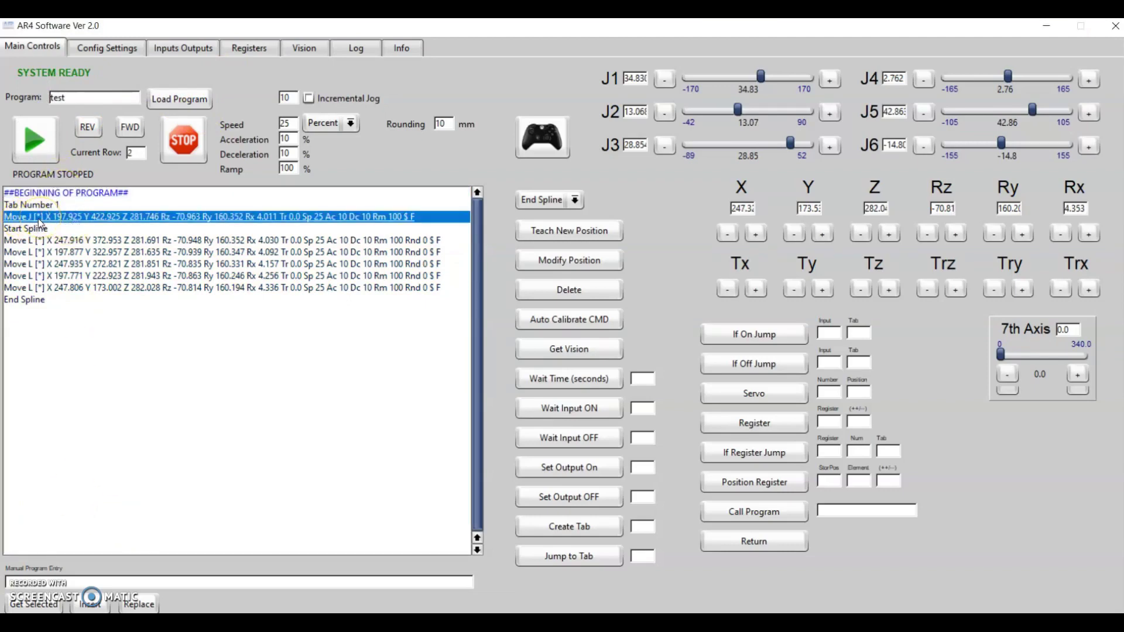
left_click(36, 221)
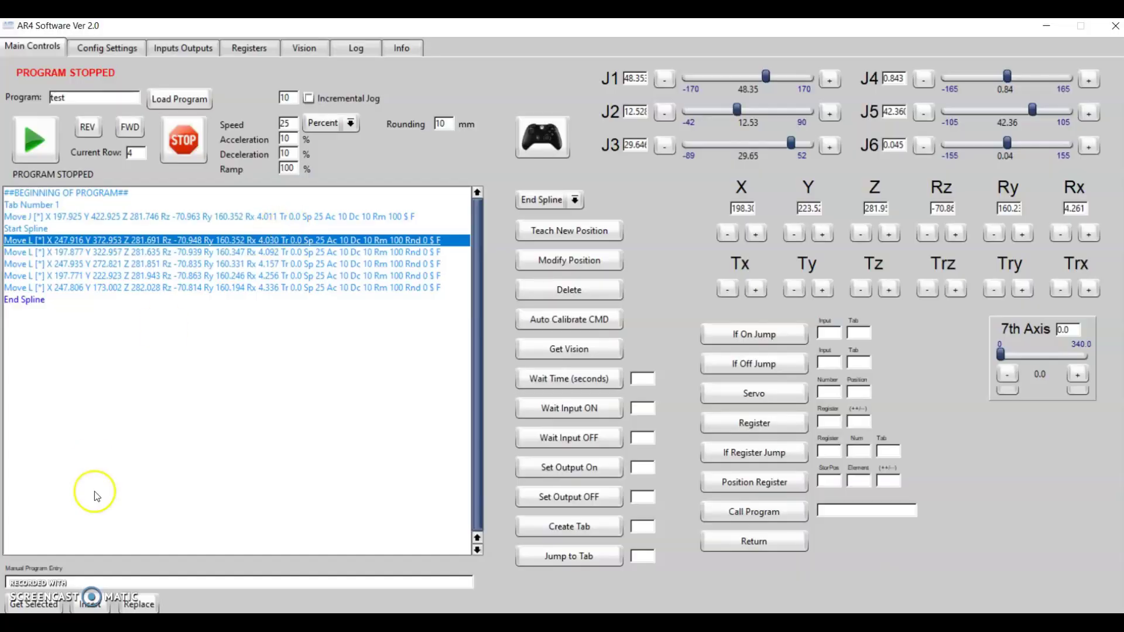
- Change the first spline Move L line from Rnd 0 to Rnd 10, then pick the second point
left_click(51, 608)
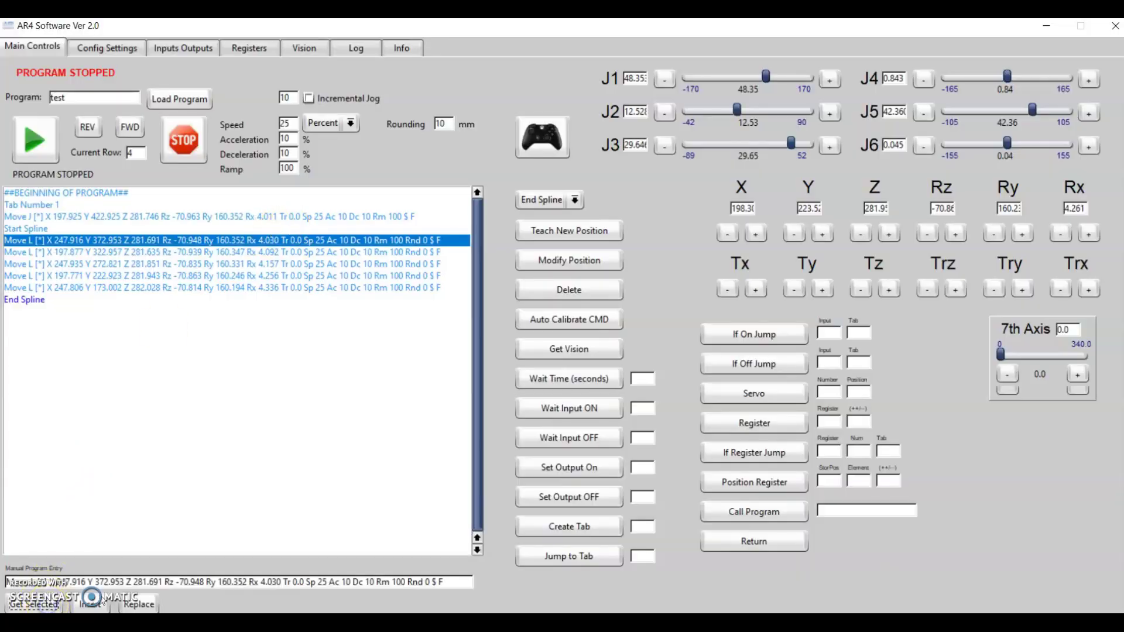
left_click(428, 582)
type("1")
left_click(146, 606)
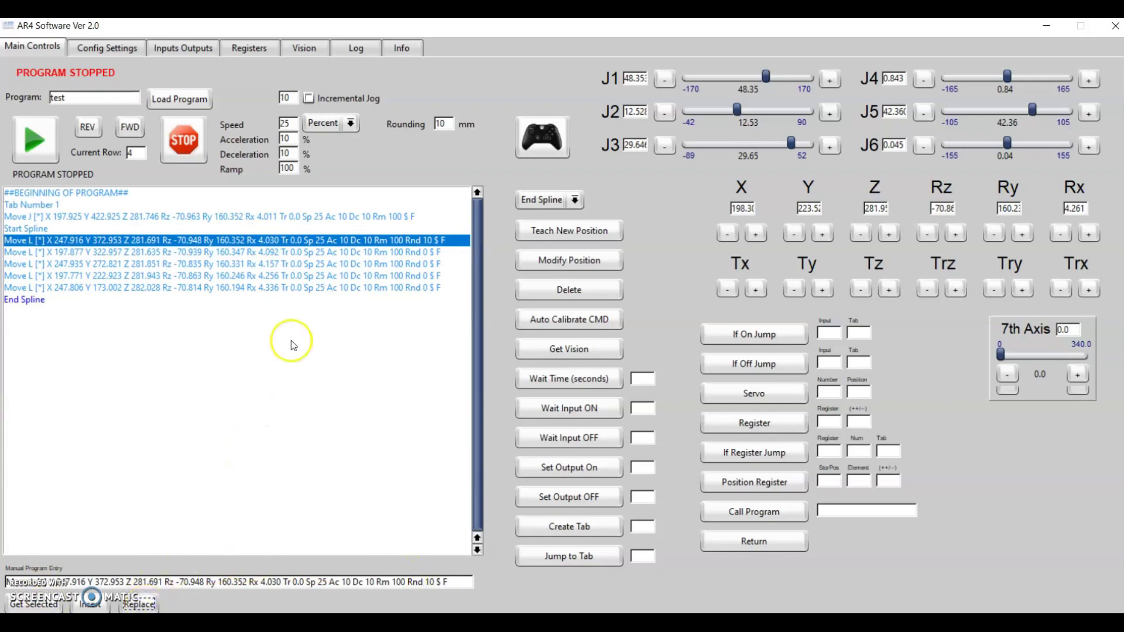
left_click(318, 253)
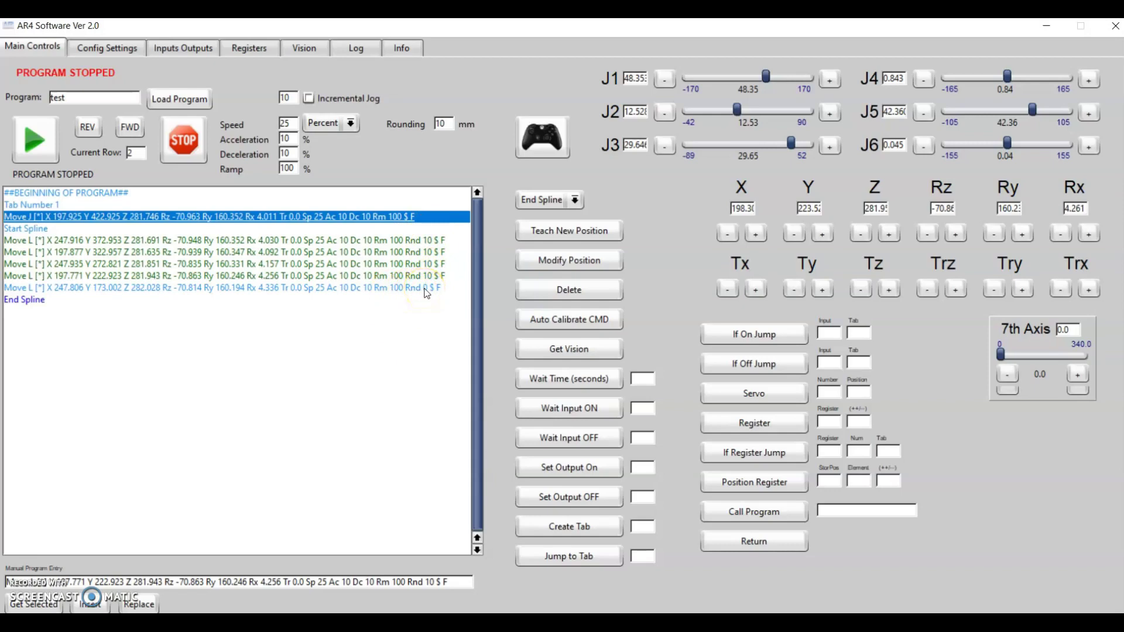
- Run the test spline program with the Rnd 10 points
left_click(426, 292)
mouse_move(426, 295)
left_mouse_down()
mouse_move(431, 230)
mouse_move(431, 282)
left_mouse_up()
left_click(38, 141)
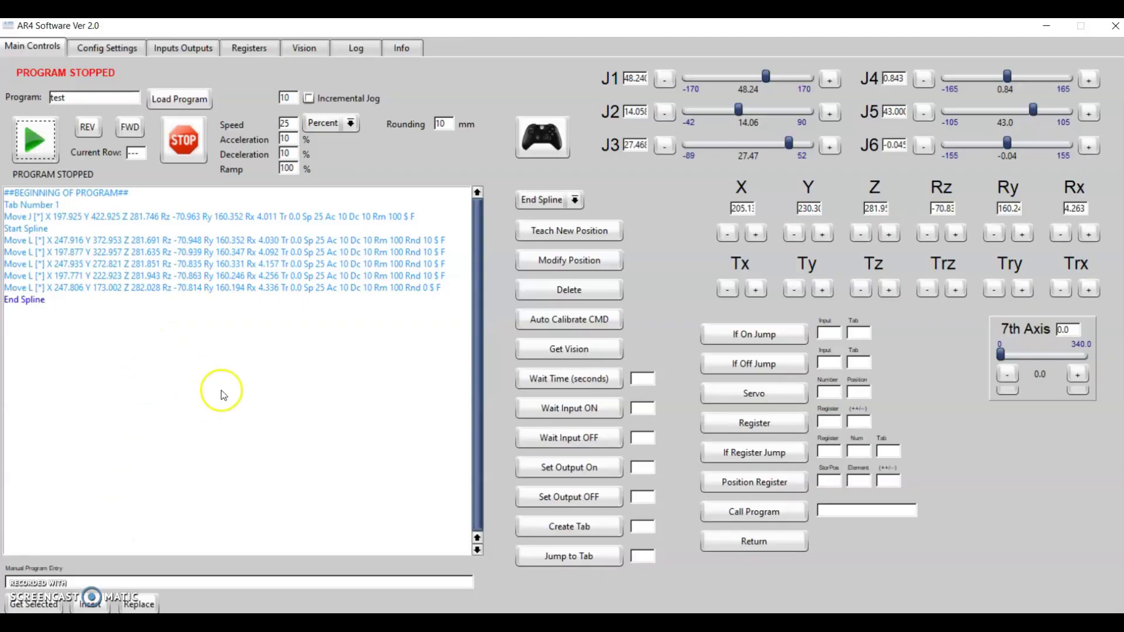
- Change the first Move L point's rounding from Rnd 10 to Rnd 20
left_click(358, 240)
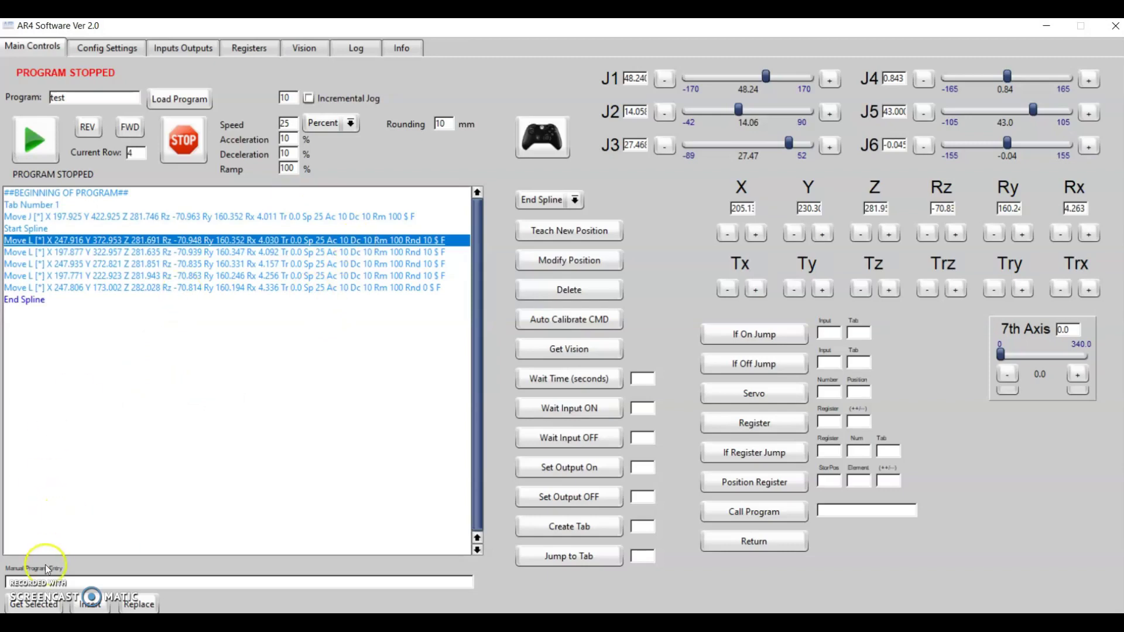
left_click(35, 604)
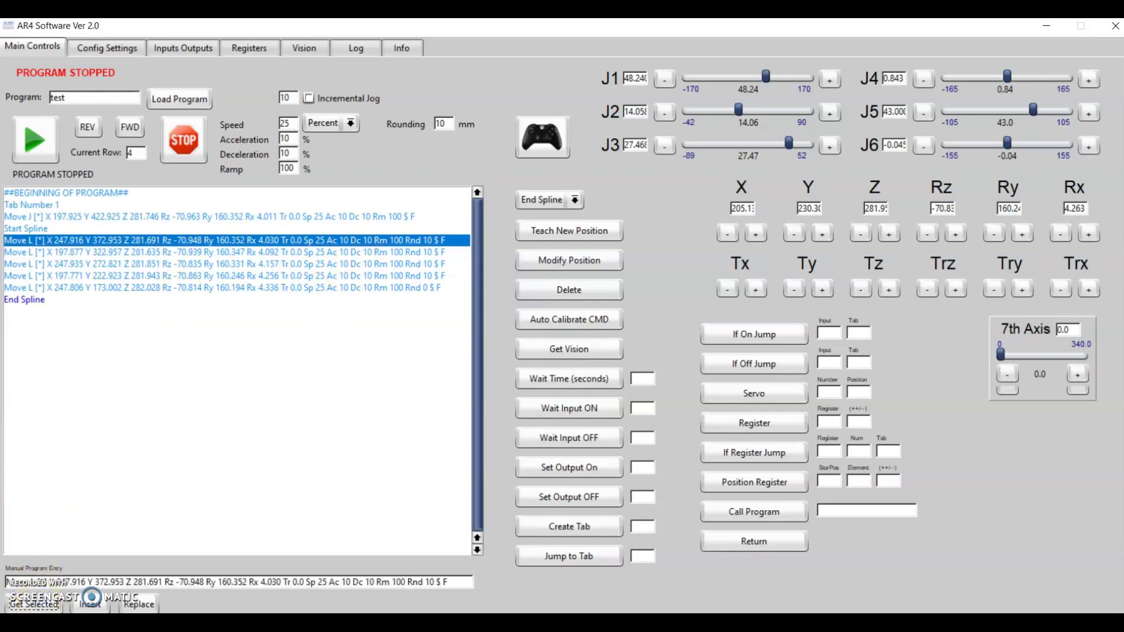
double_click(429, 582)
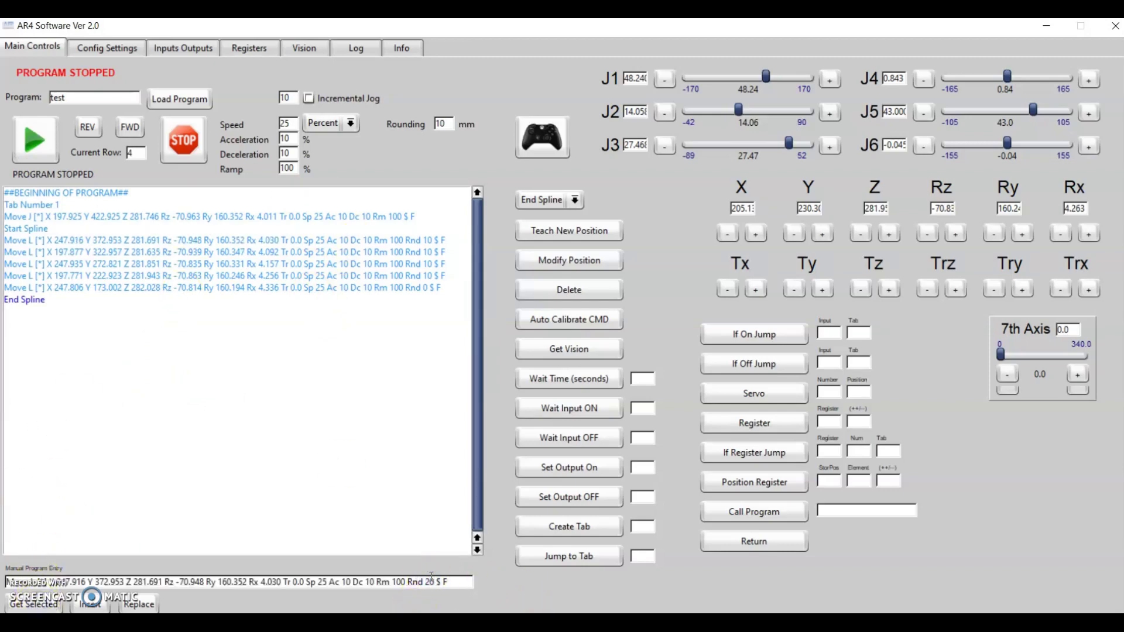
type("20")
left_click(139, 604)
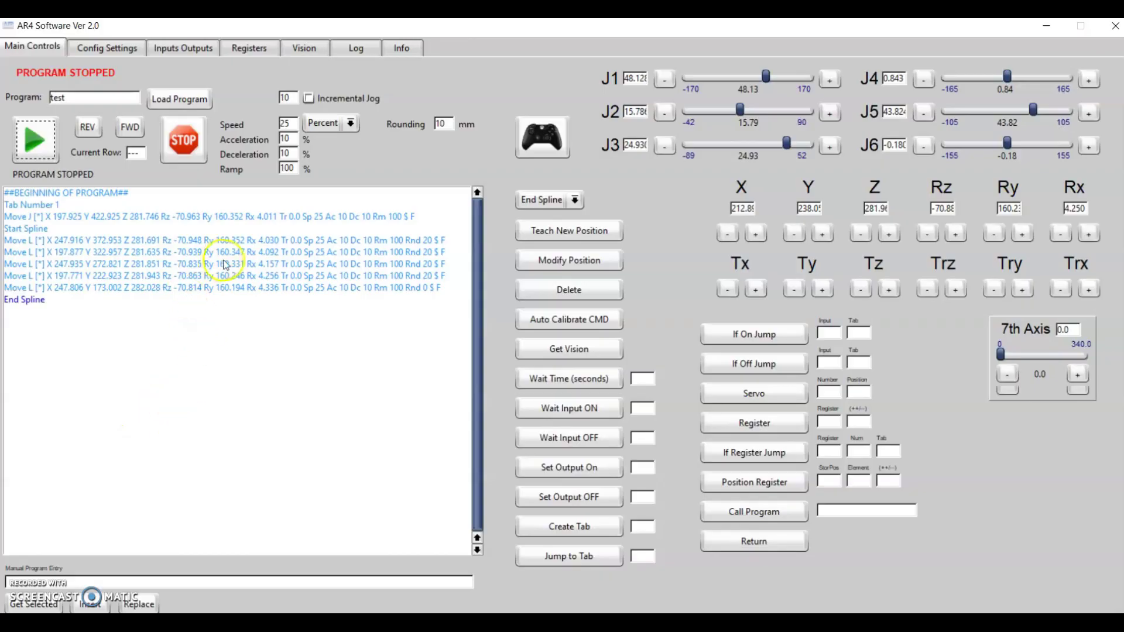
- Select the first Move L line to start editing its rounding to Rnd 40
left_click(231, 241)
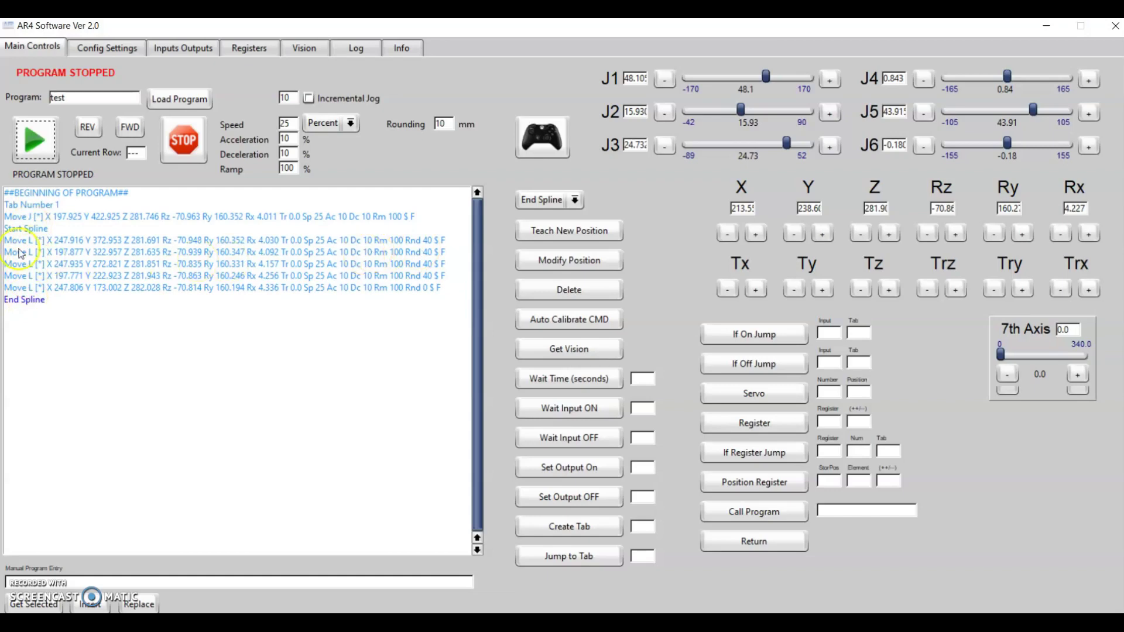
left_click(422, 242)
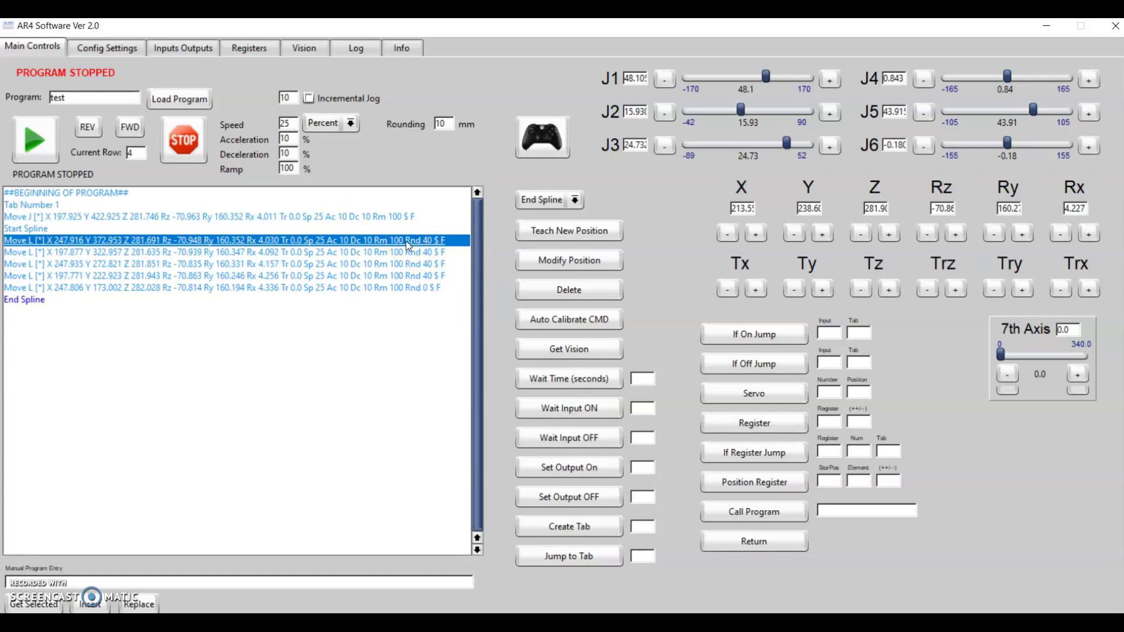
key("Tab")
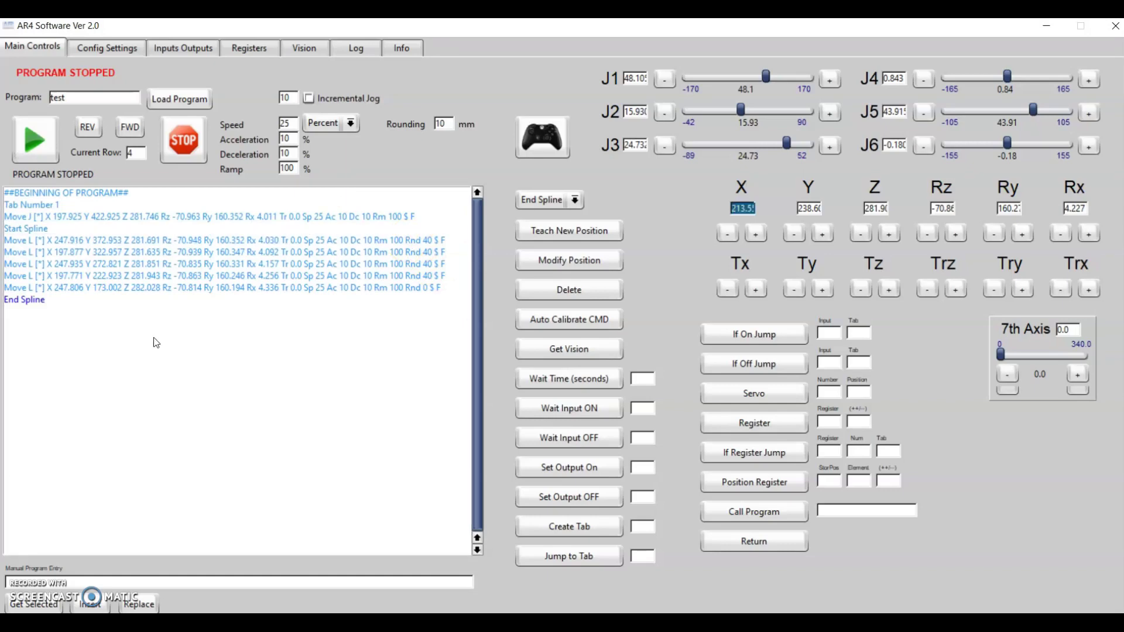
- Show the Config Settings page with the joint calibration options
left_click(106, 53)
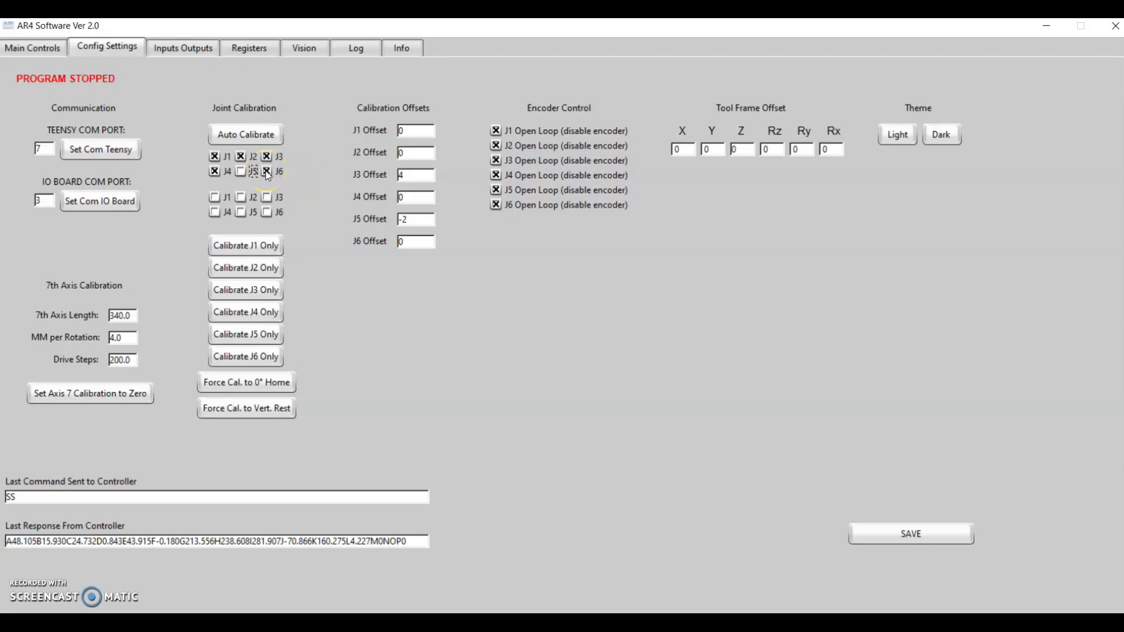
- Remove J6 from the first calibration stage and adjust the stage checkboxes for J5
left_click(267, 172)
left_click(217, 160)
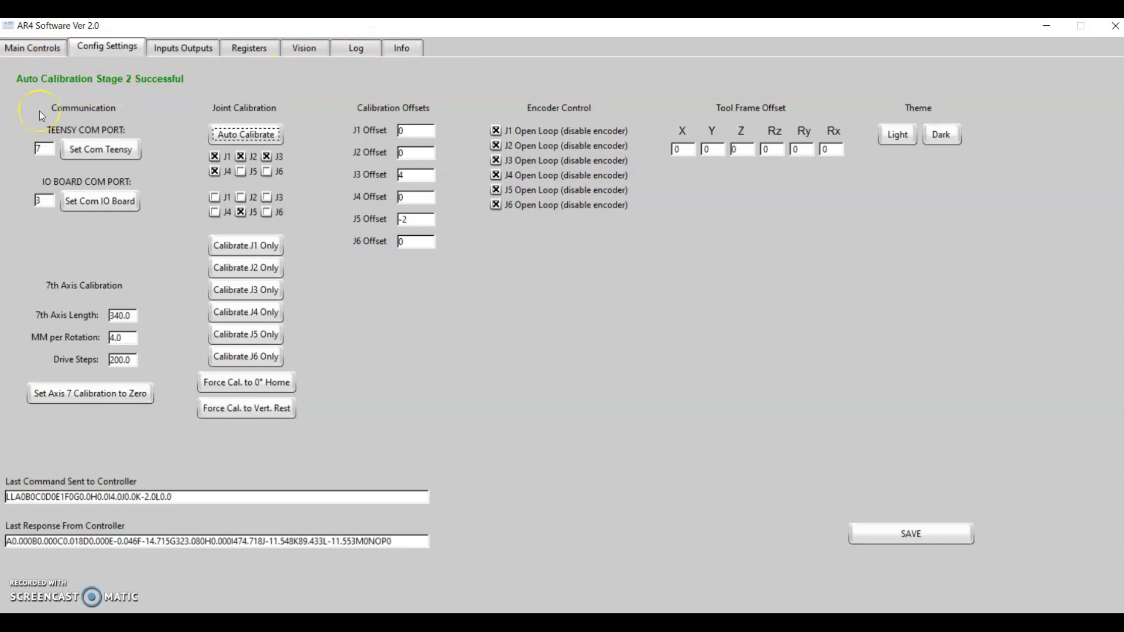
- Replace the program name with 'test limit switches', load it in Main Controls, and run it
left_click(42, 48)
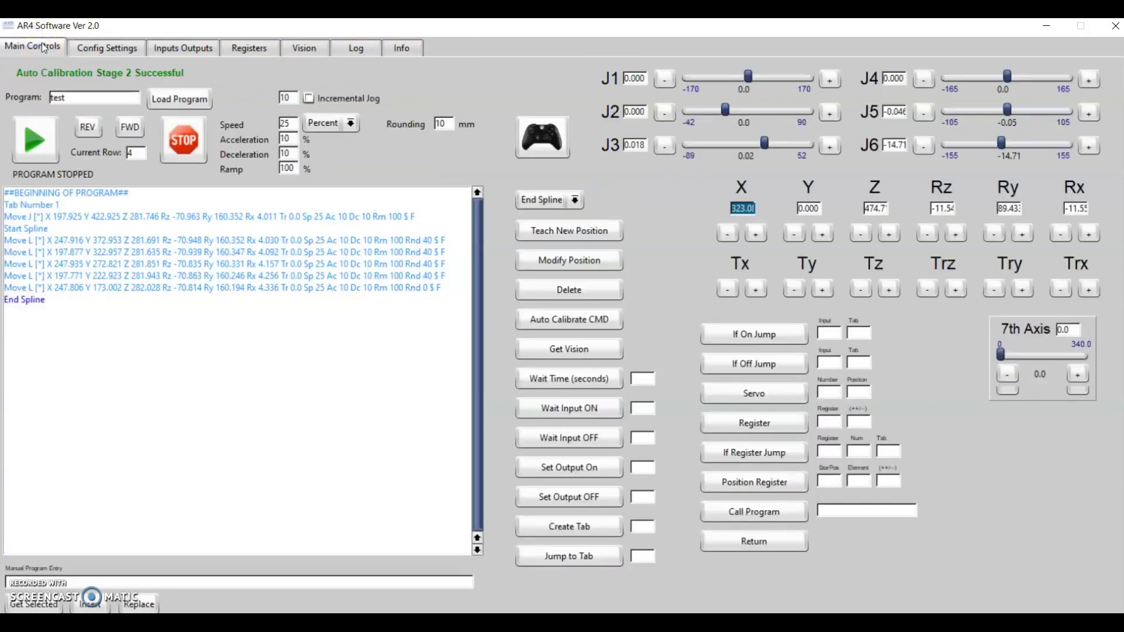
double_click(56, 97)
type("test limit switches")
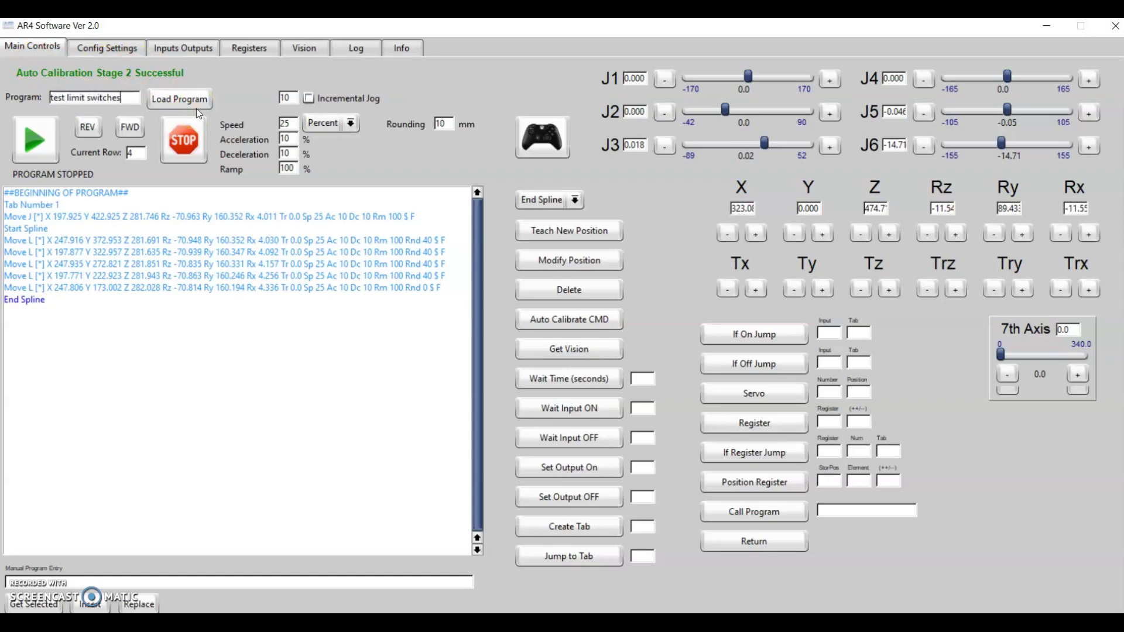
left_click(198, 103)
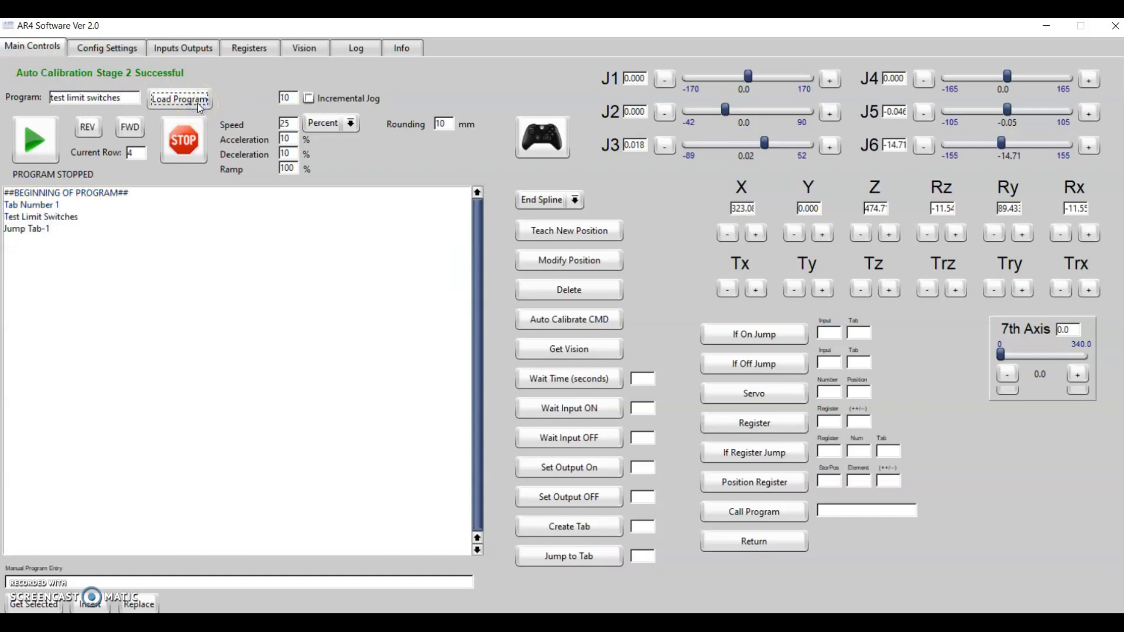
left_click(40, 153)
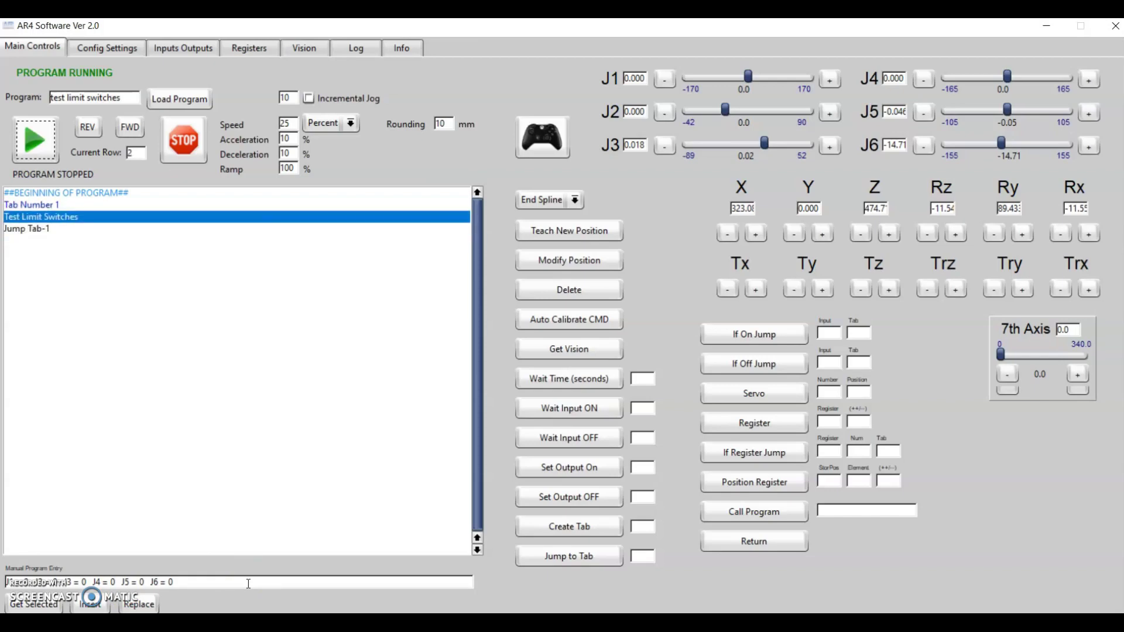
- Halt the running 'test limit switches' program with the red STOP button, leaving it at row 3
left_click(183, 139)
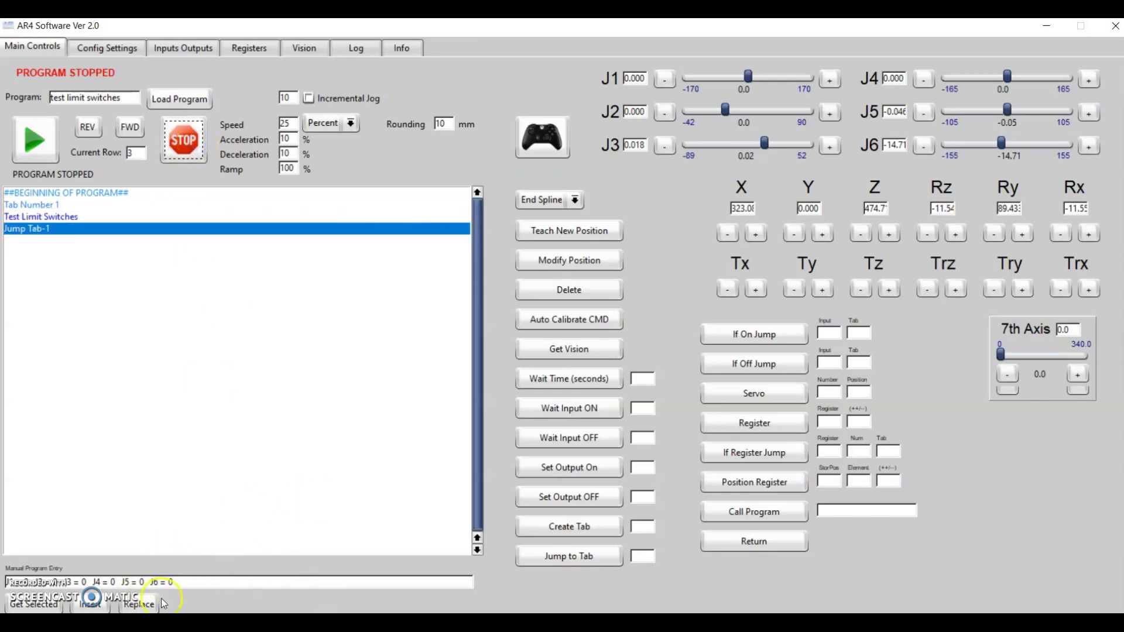
left_click_drag(173, 582, 7, 576)
left_click(196, 462)
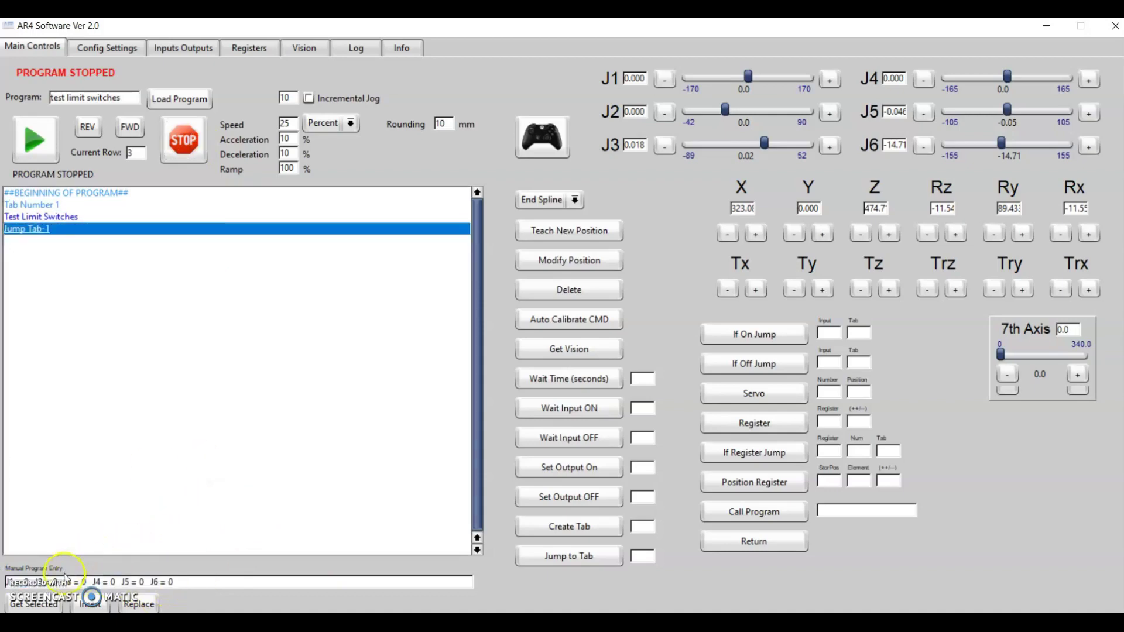